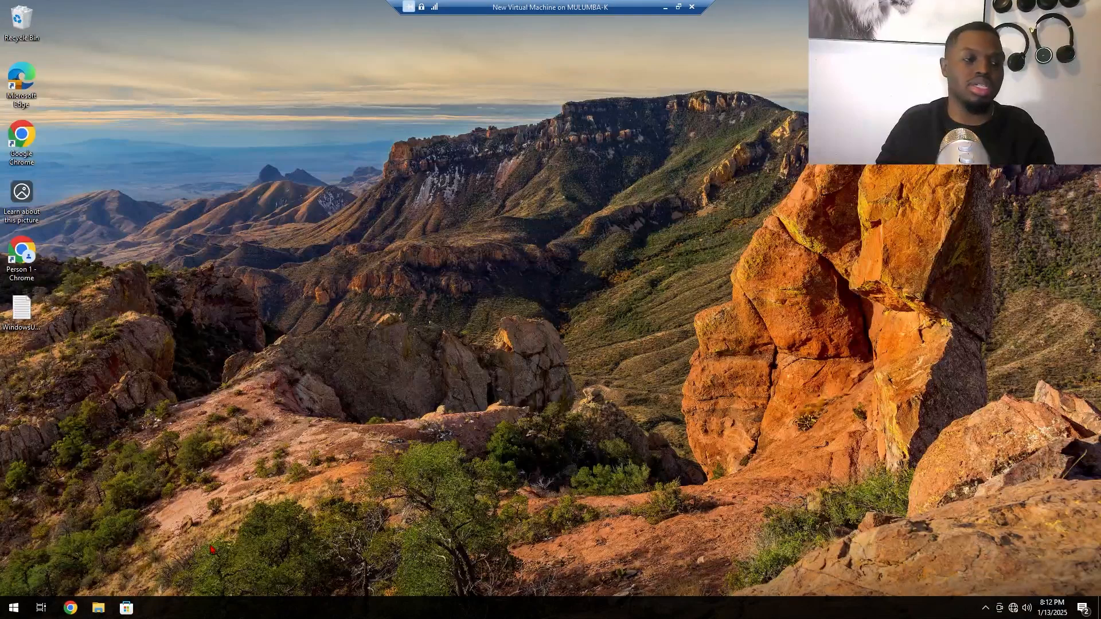
Step: Open Command Prompt and ping google.com to test internet connectivity
{"action": "left_click", "coordinate": [9, 614]}
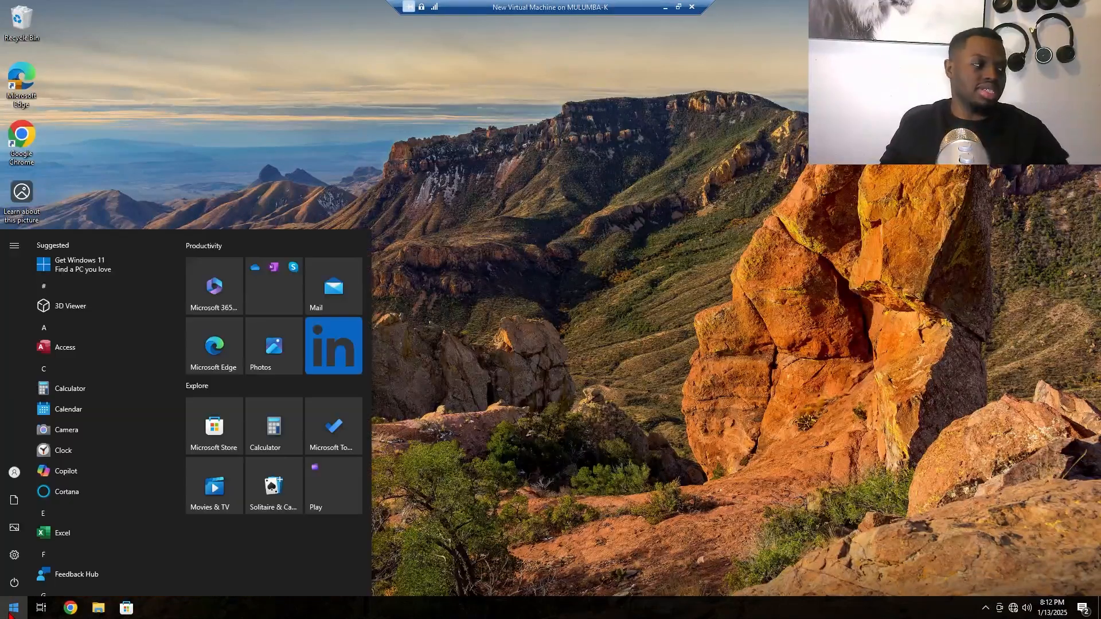
{"action": "key", "text": "super"}
{"action": "type", "text": "cmd"}
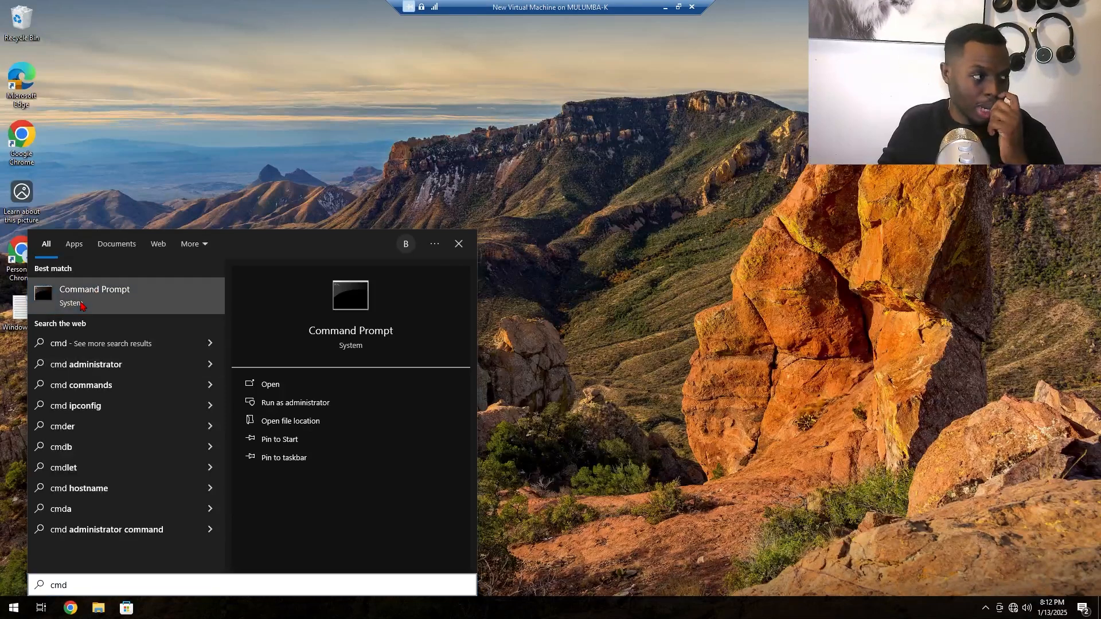
{"action": "left_click", "coordinate": [89, 307]}
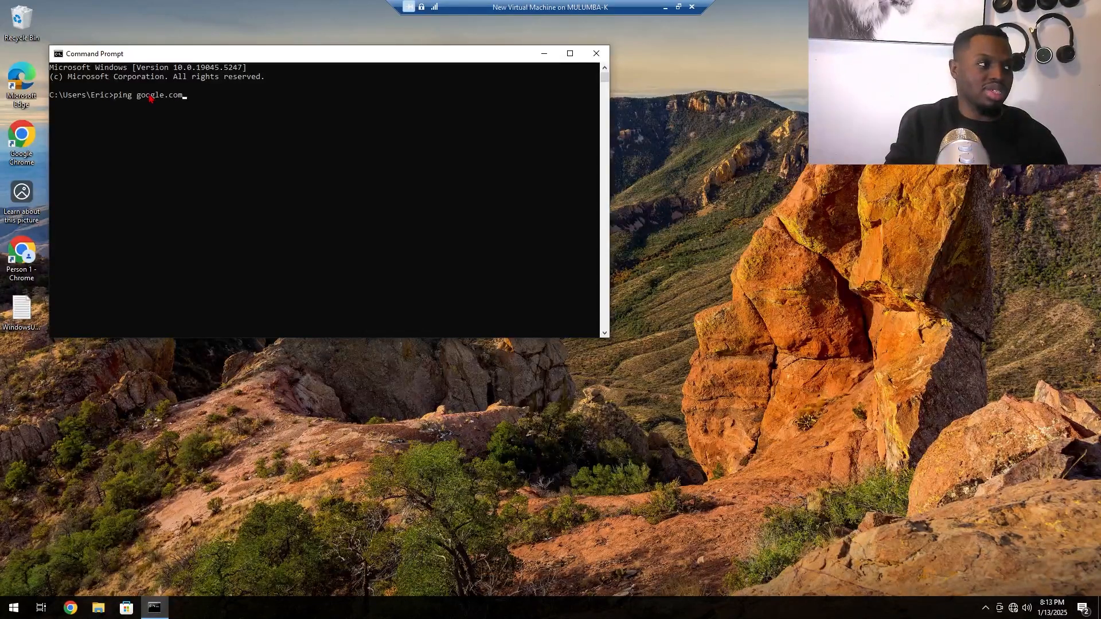
{"action": "key", "text": "Return"}
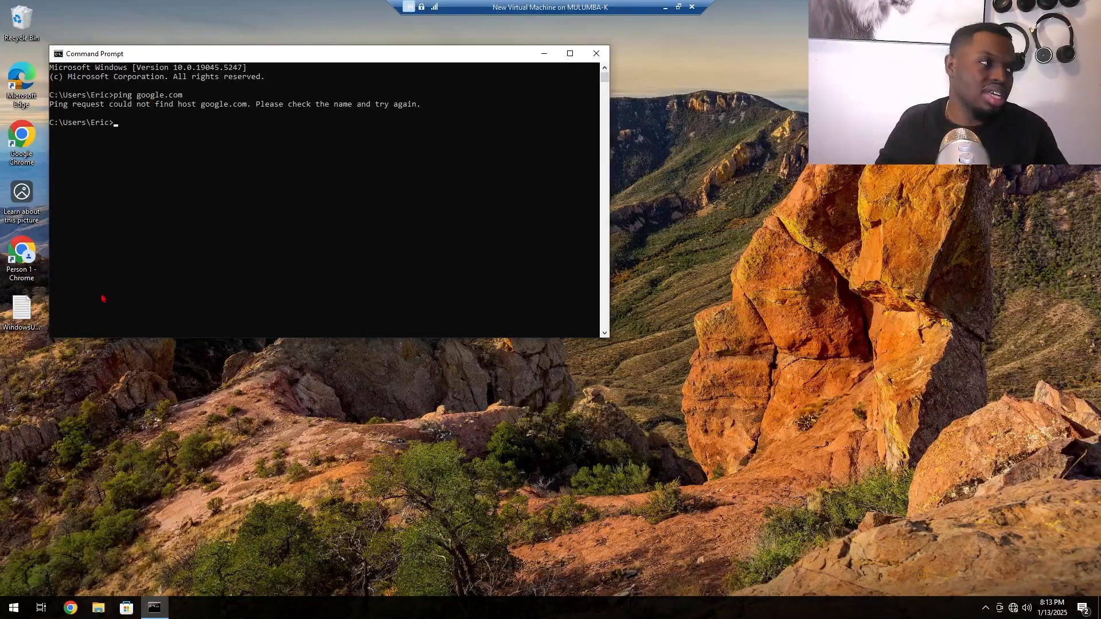
Step: Open Device Manager and expand the Network adapters category to inspect the listed adapters
{"action": "left_click", "coordinate": [26, 606]}
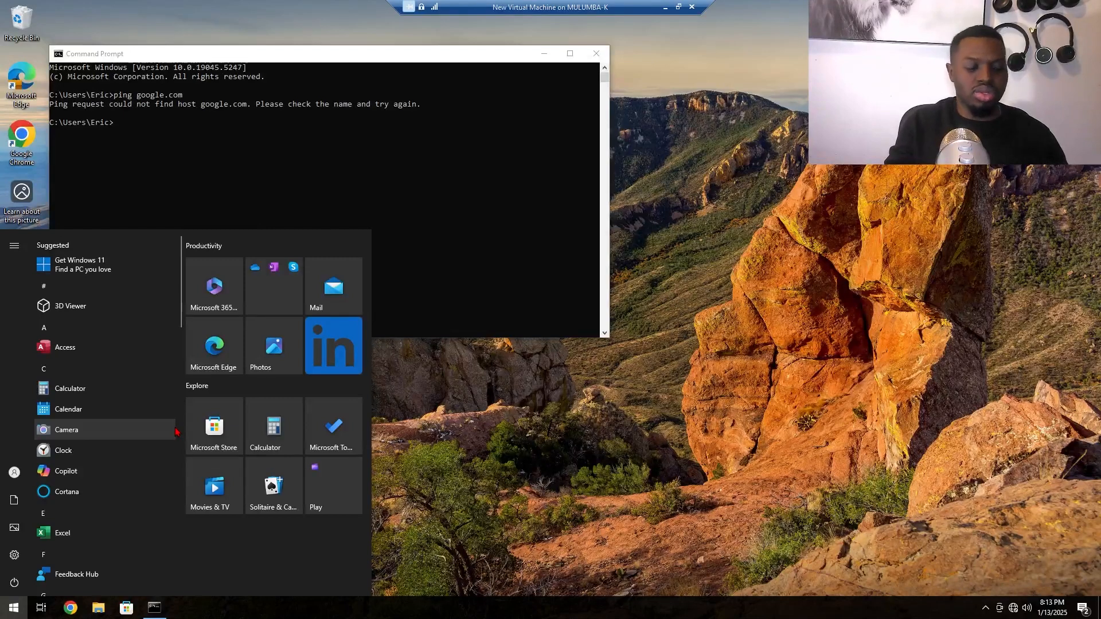
{"action": "type", "text": "device managem"}
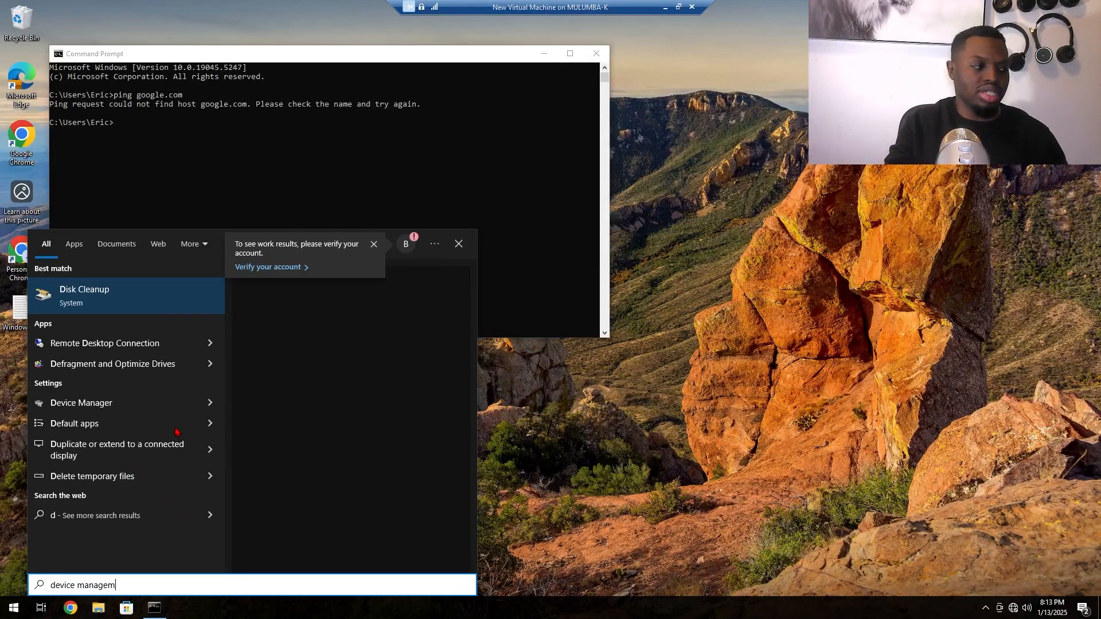
{"action": "key", "text": "BackSpace"}
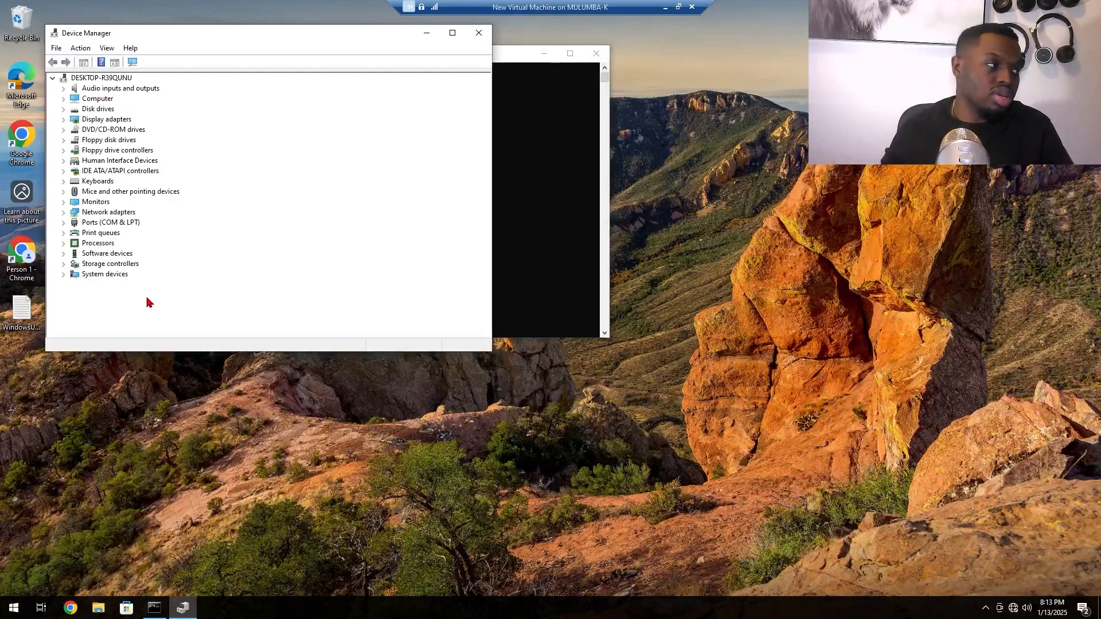
{"action": "left_click", "coordinate": [114, 212]}
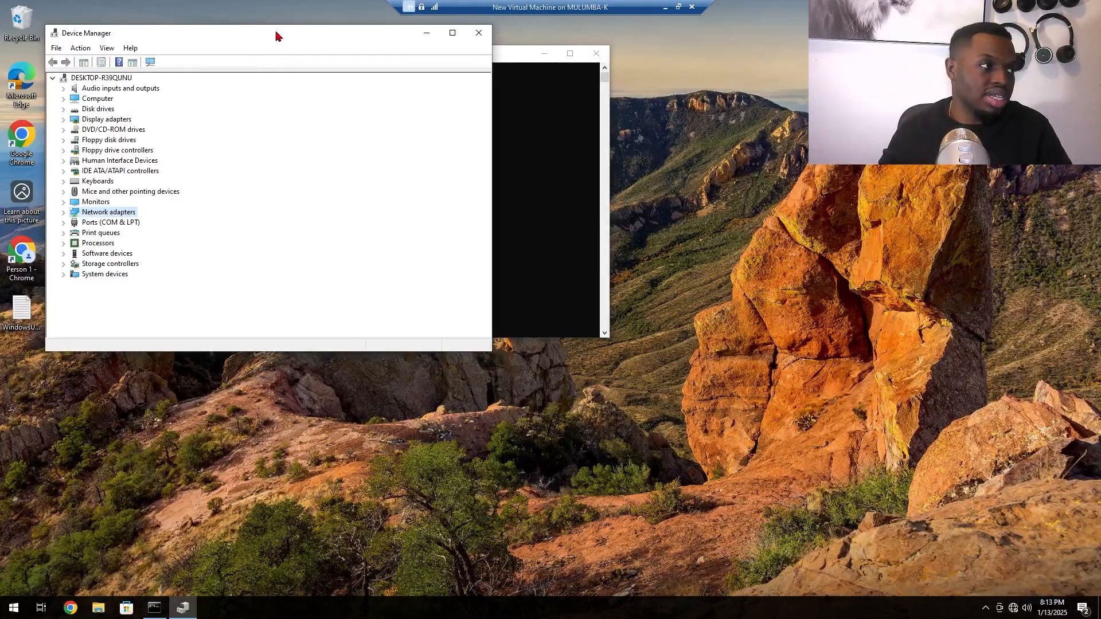
{"action": "left_click_drag", "start_coordinate": [276, 36], "coordinate": [493, 215]}
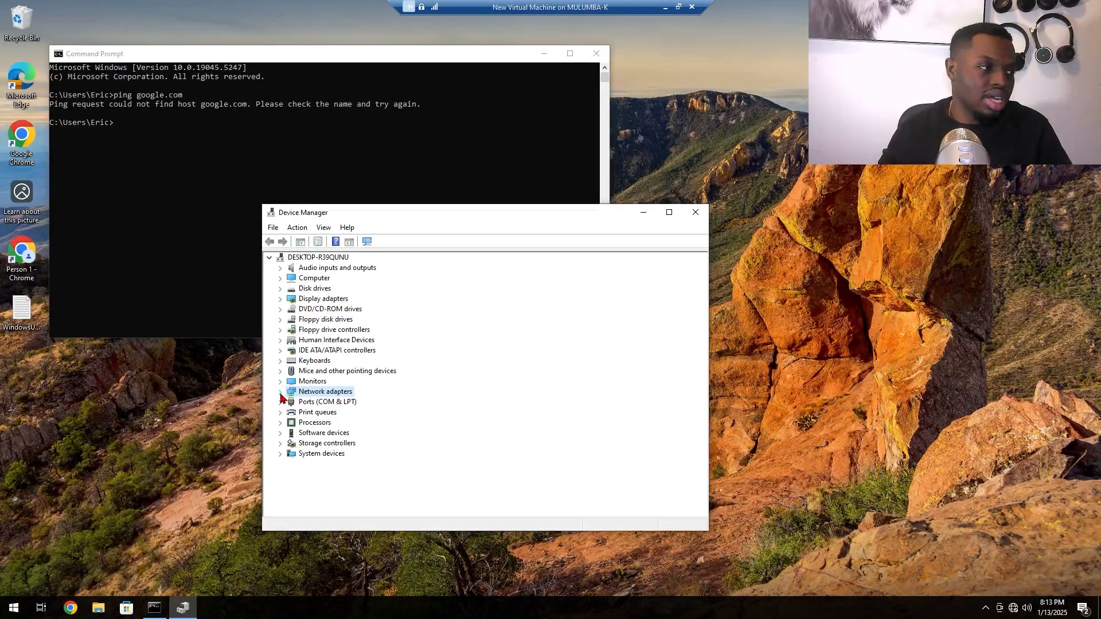
{"action": "left_click", "coordinate": [281, 392]}
{"action": "left_click", "coordinate": [365, 404]}
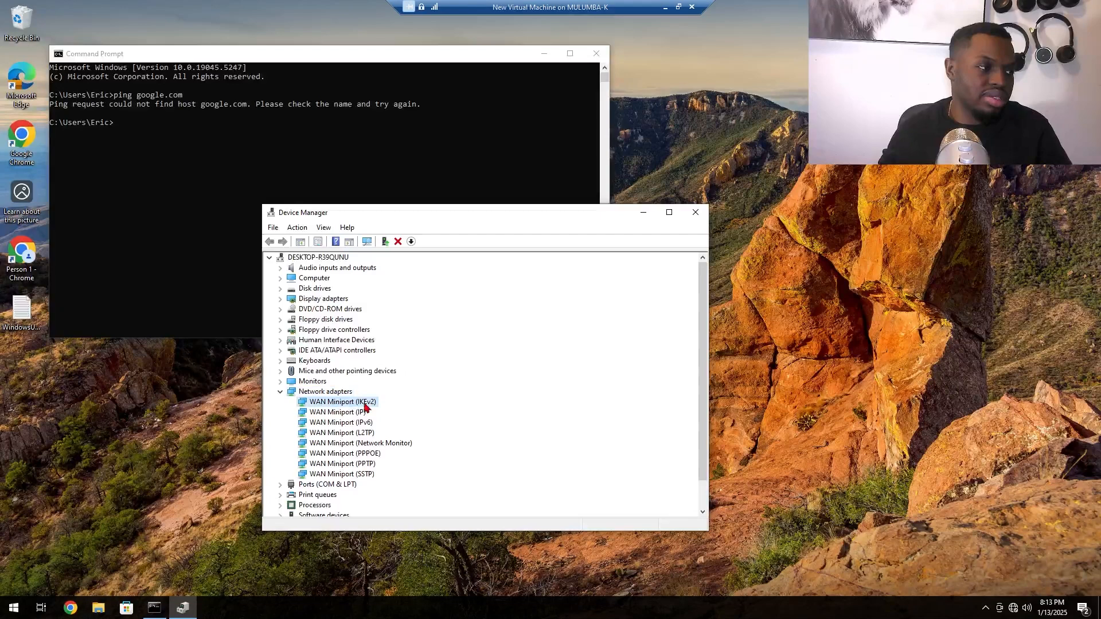
{"action": "right_click", "coordinate": [349, 403]}
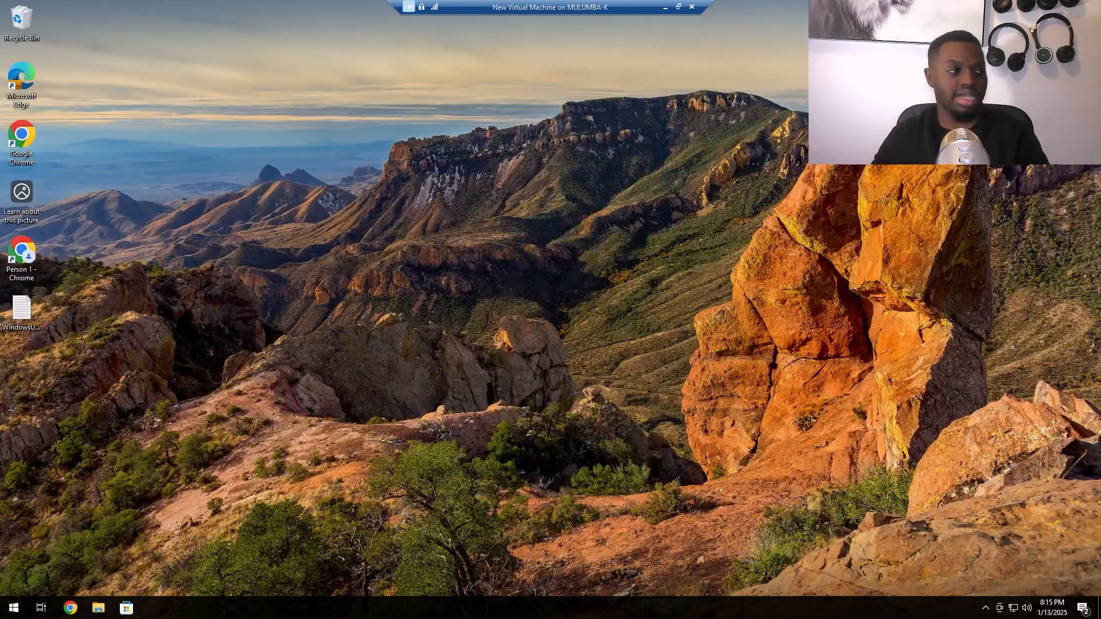
Step: Reopen Device Manager, expand Network adapters, and open the Microsoft Hyper-V Network Adapter's properties
{"action": "left_click", "coordinate": [13, 609]}
{"action": "type", "text": "c"}
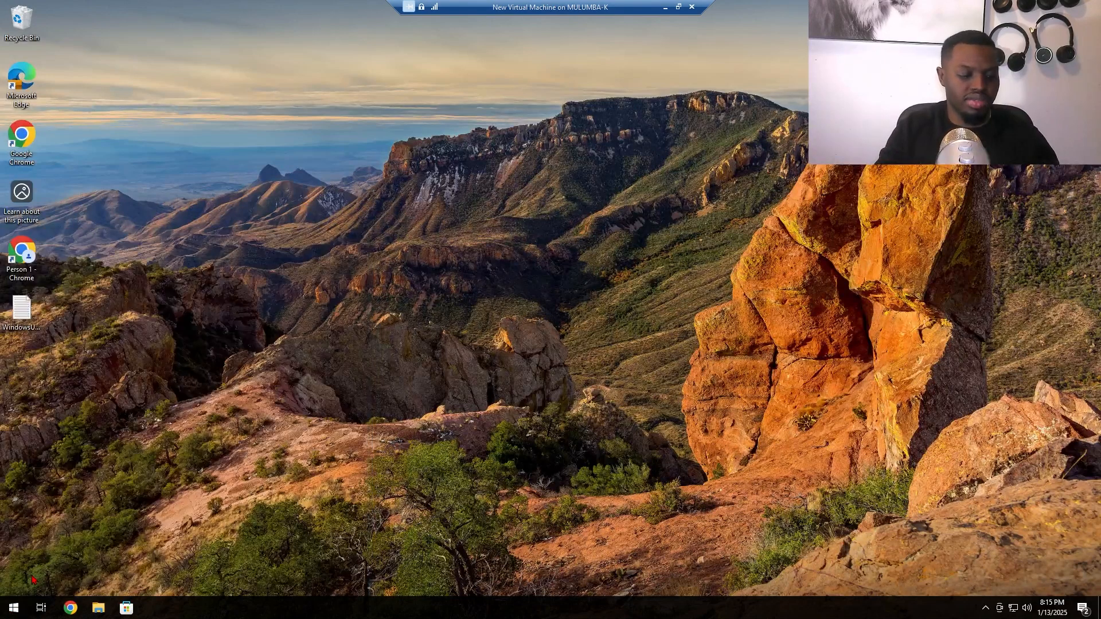
{"action": "type", "text": "device"}
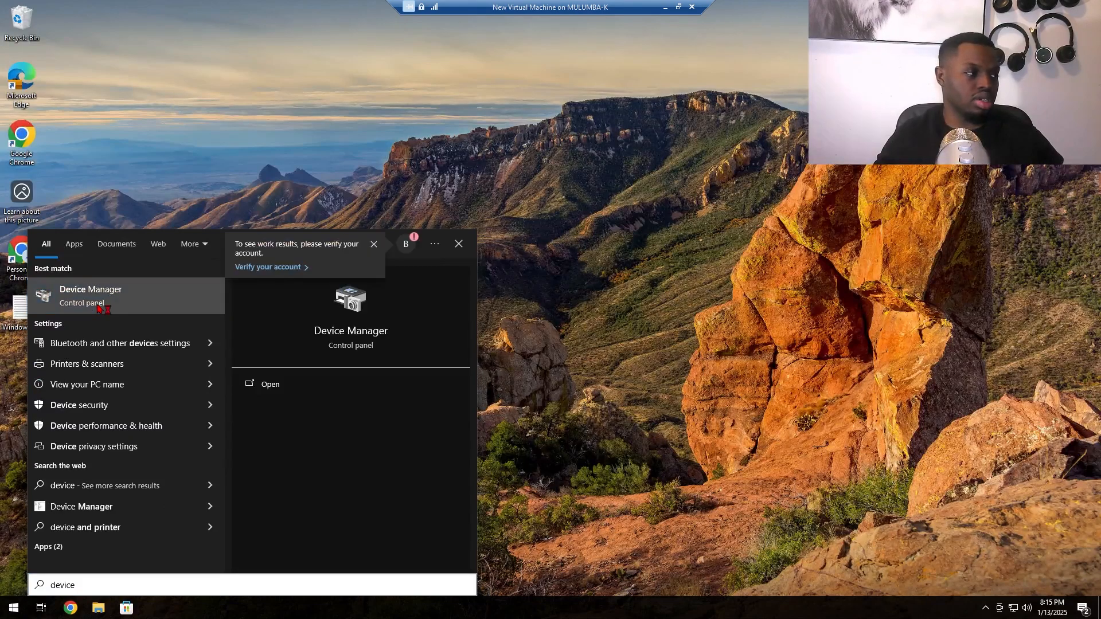
{"action": "left_click", "coordinate": [97, 309]}
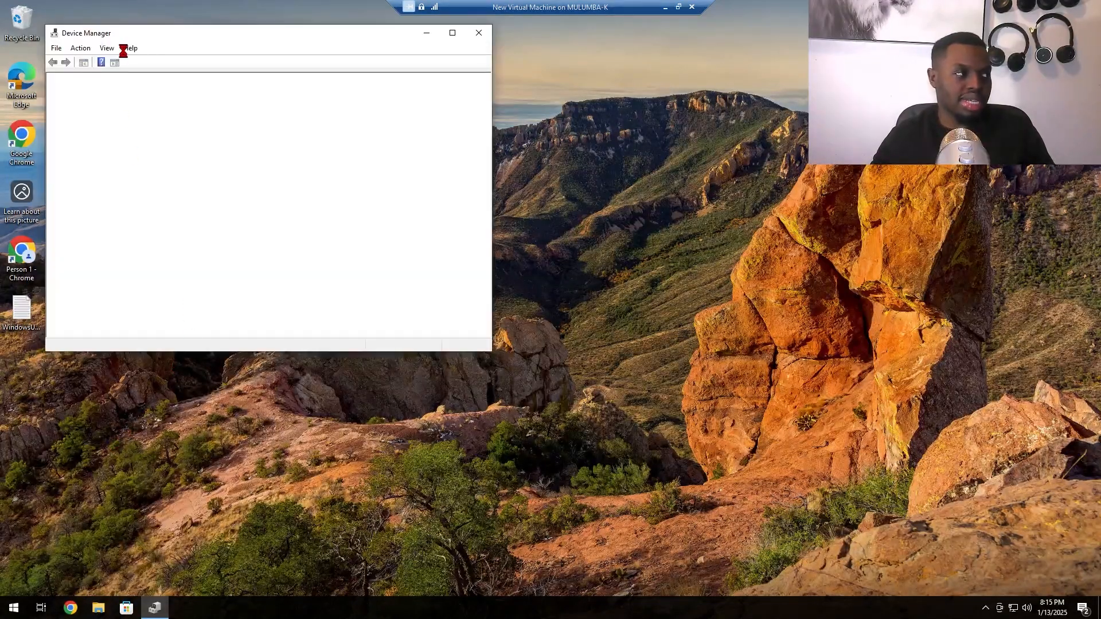
{"action": "left_click_drag", "start_coordinate": [152, 38], "coordinate": [369, 215]}
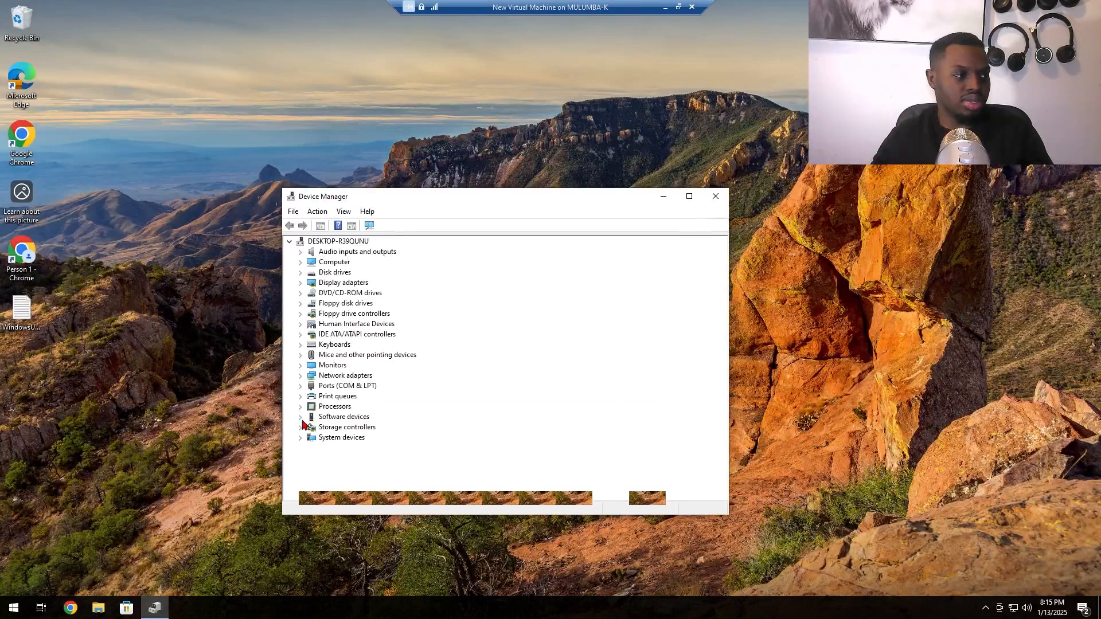
{"action": "left_click", "coordinate": [300, 376]}
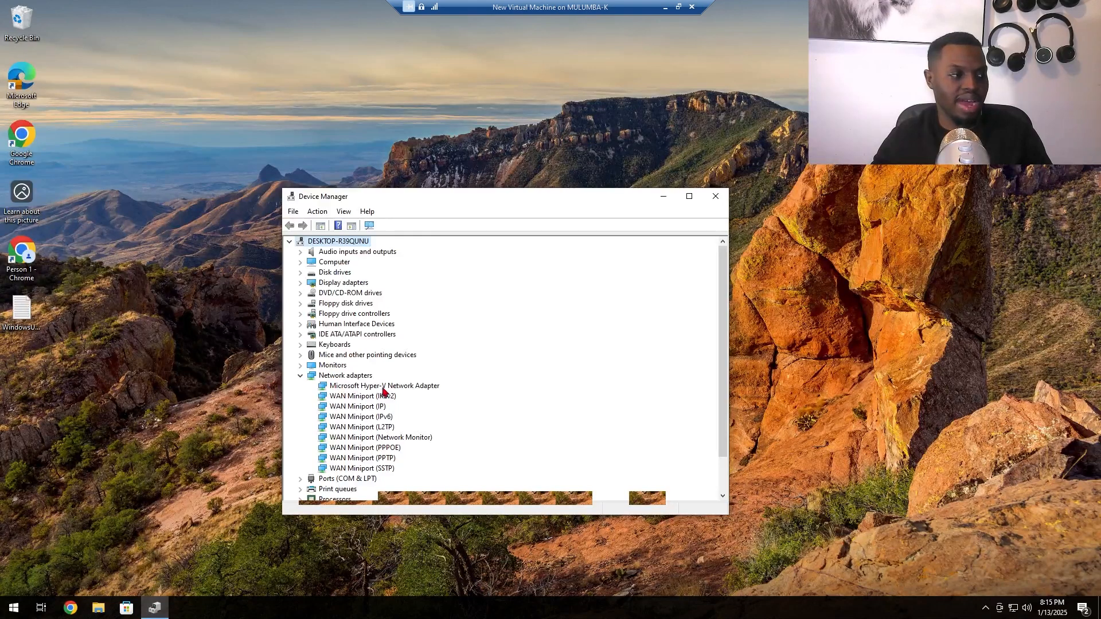
{"action": "left_click", "coordinate": [356, 388]}
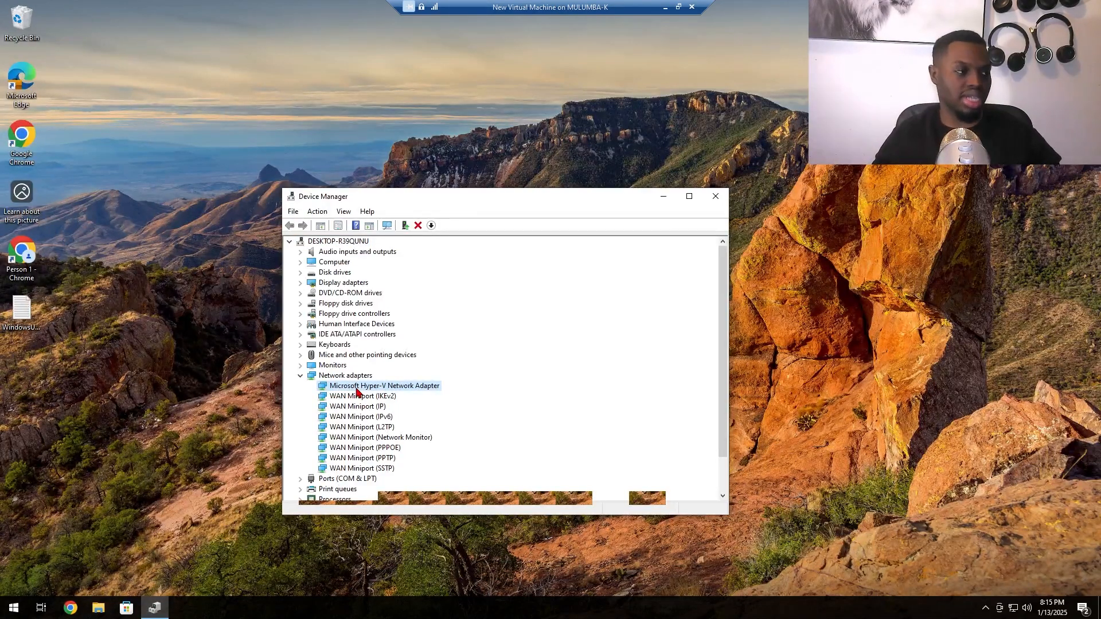
{"action": "right_click", "coordinate": [356, 390]}
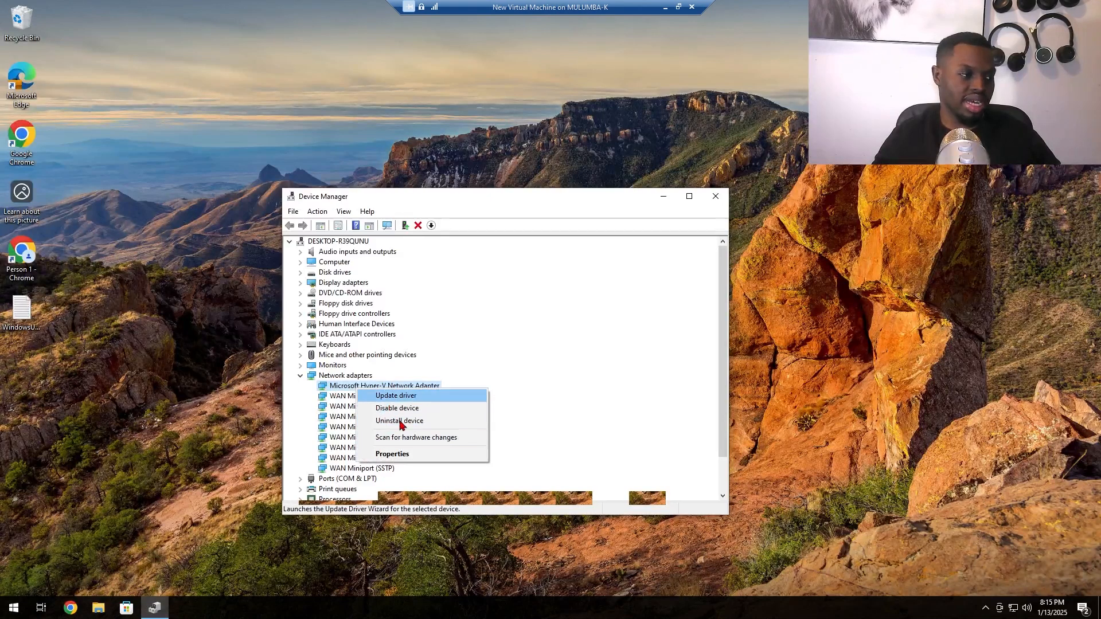
{"action": "left_click", "coordinate": [394, 455]}
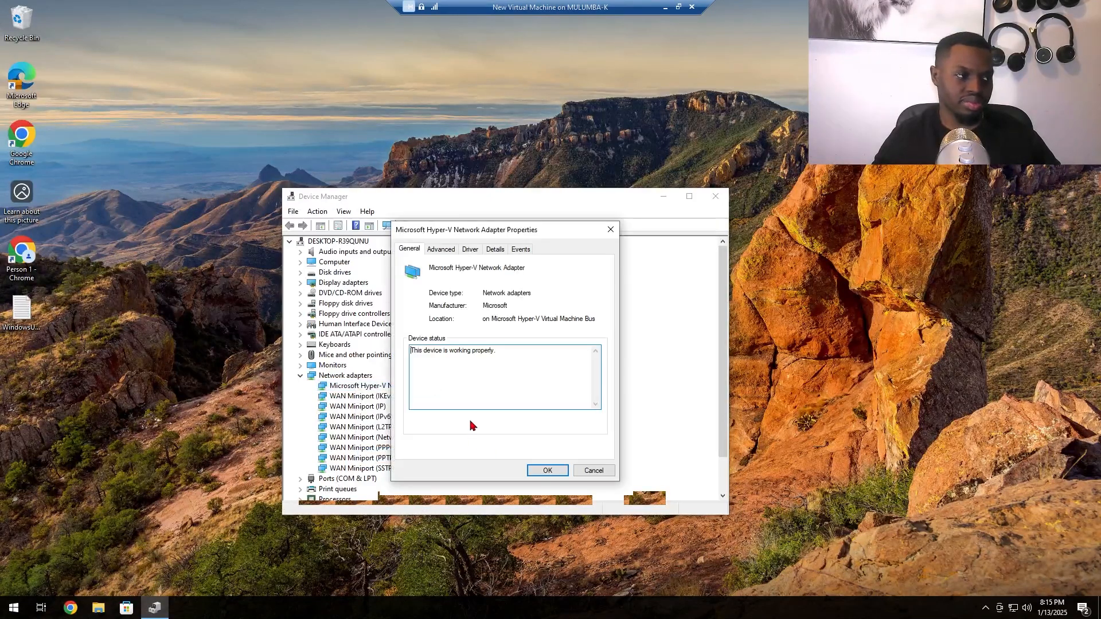
Step: Update the Hyper-V adapter's driver by manually picking Microsoft Hyper-V Network Adapter from the compatible hardware list, then close its properties
{"action": "left_click", "coordinate": [441, 250]}
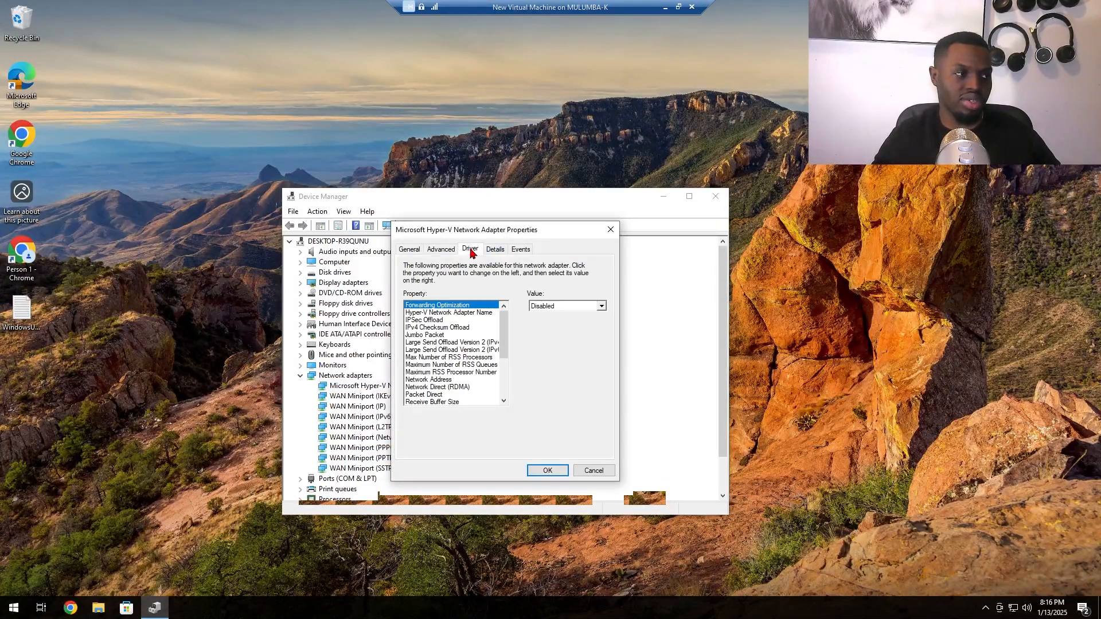
{"action": "left_click", "coordinate": [468, 250]}
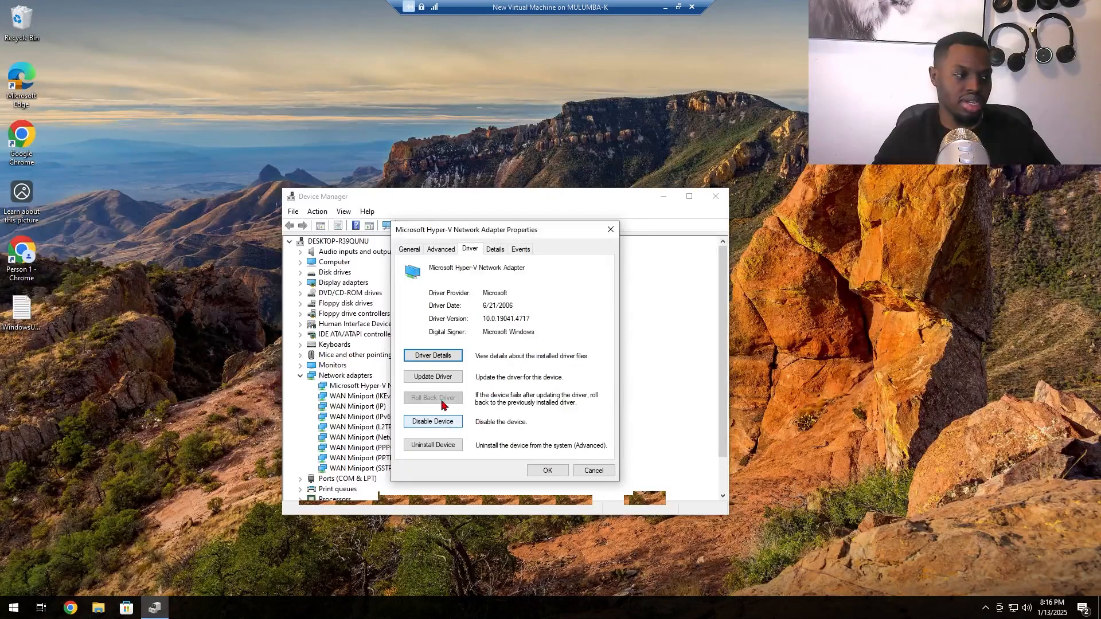
{"action": "left_click", "coordinate": [444, 377]}
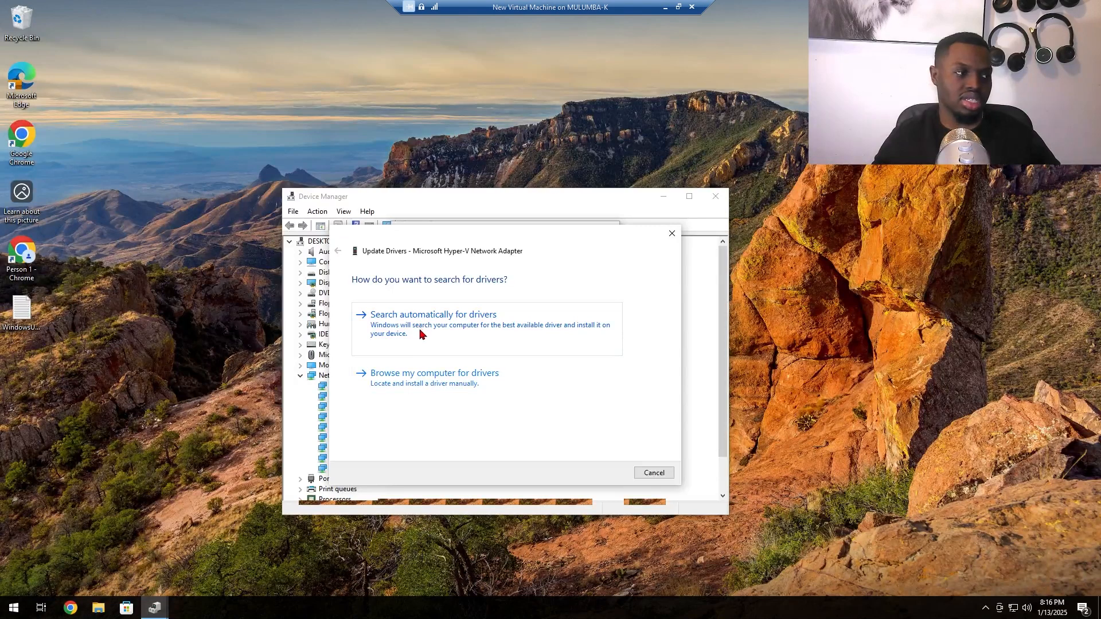
{"action": "left_click", "coordinate": [487, 383]}
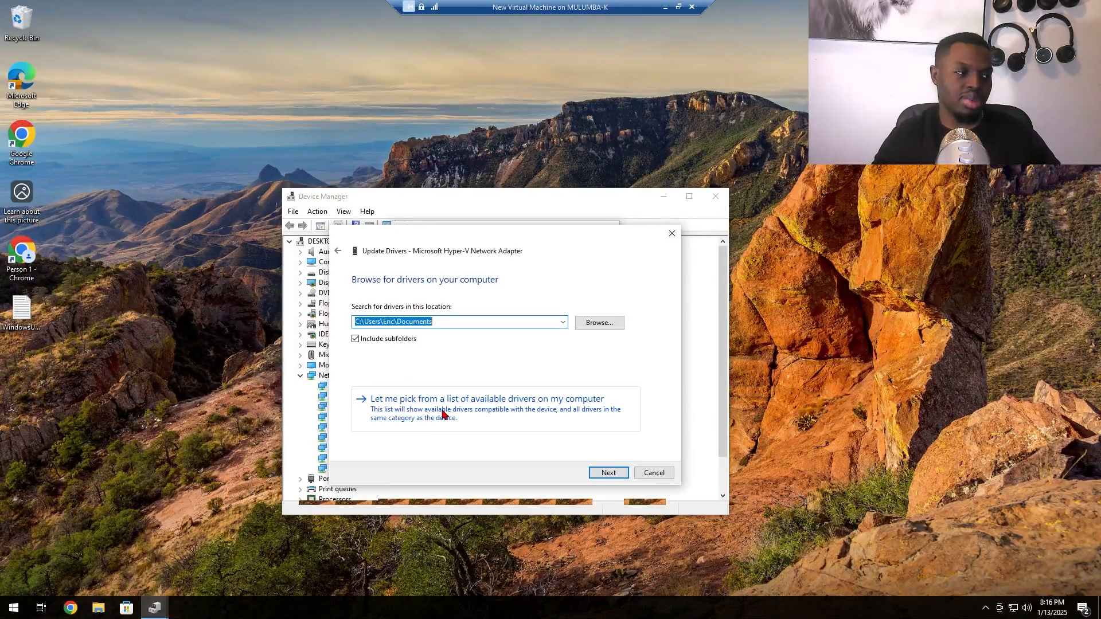
{"action": "left_click", "coordinate": [466, 412]}
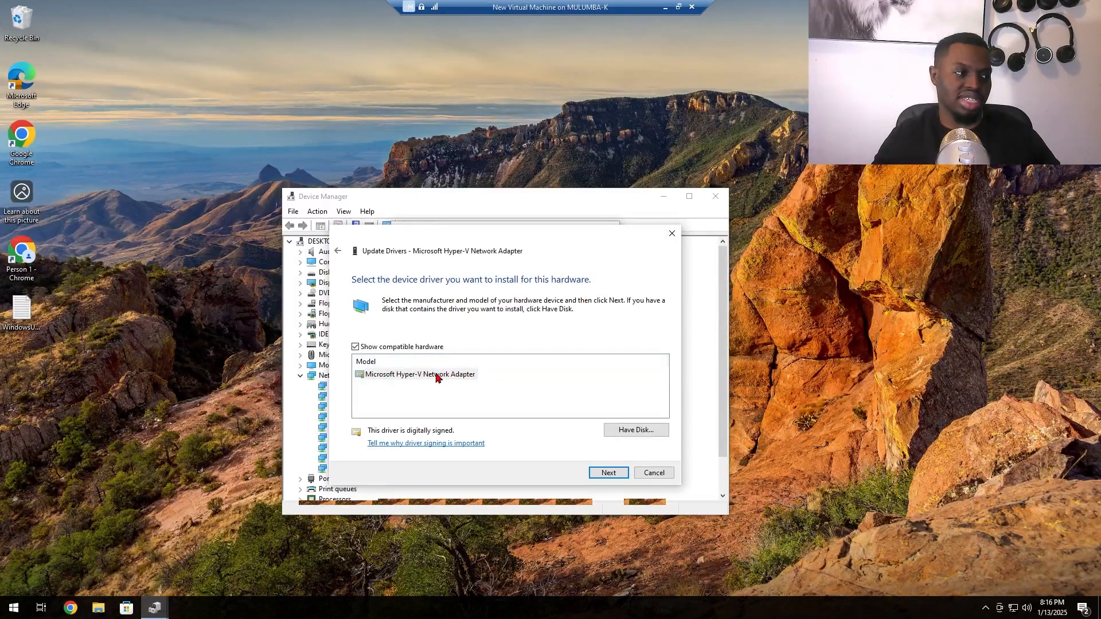
{"action": "left_click", "coordinate": [610, 472]}
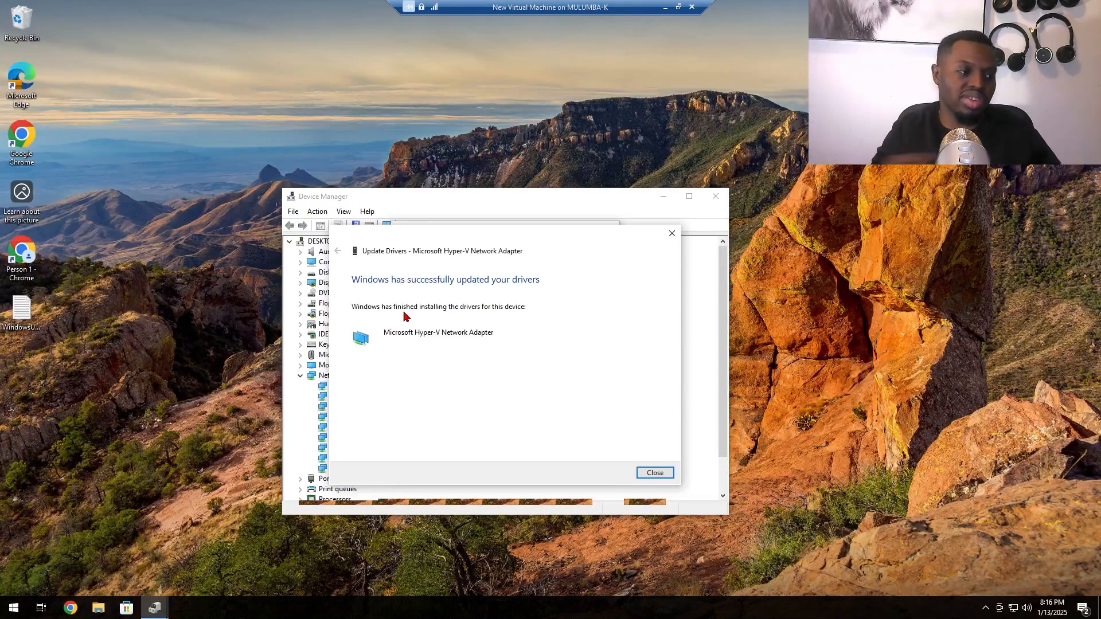
{"action": "left_click", "coordinate": [655, 472]}
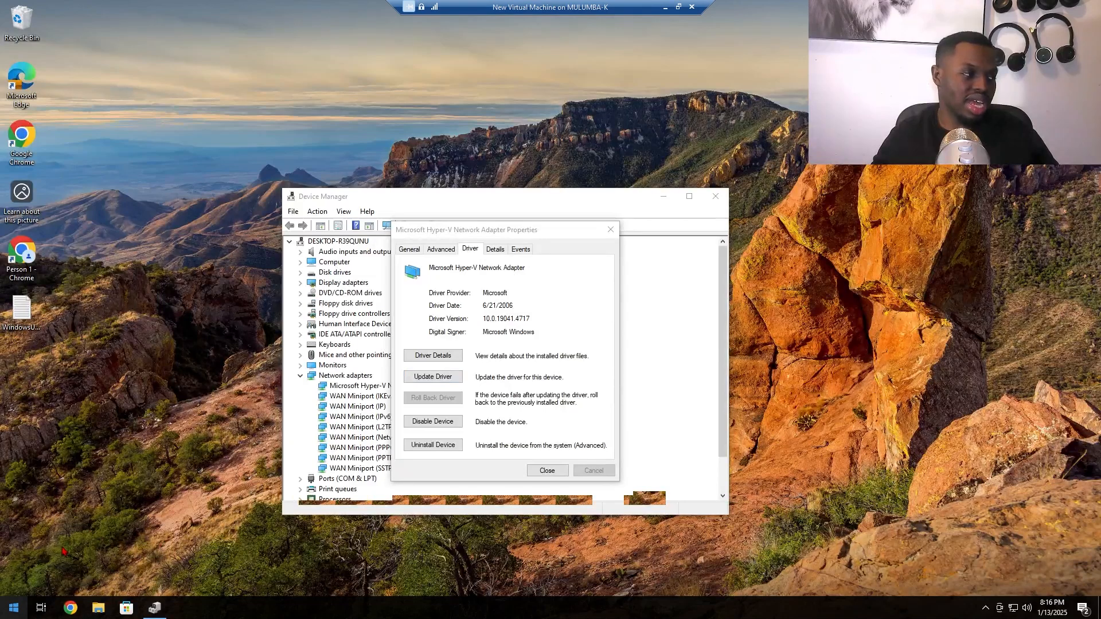
{"action": "right_click", "coordinate": [11, 612]}
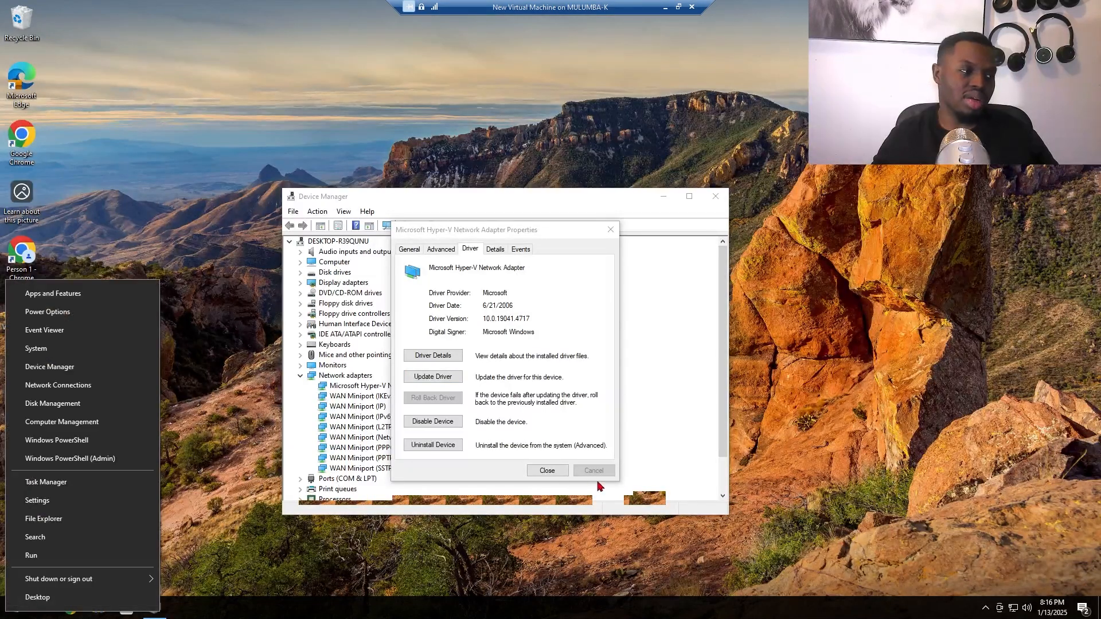
{"action": "left_click", "coordinate": [548, 470]}
{"action": "left_click", "coordinate": [548, 471]}
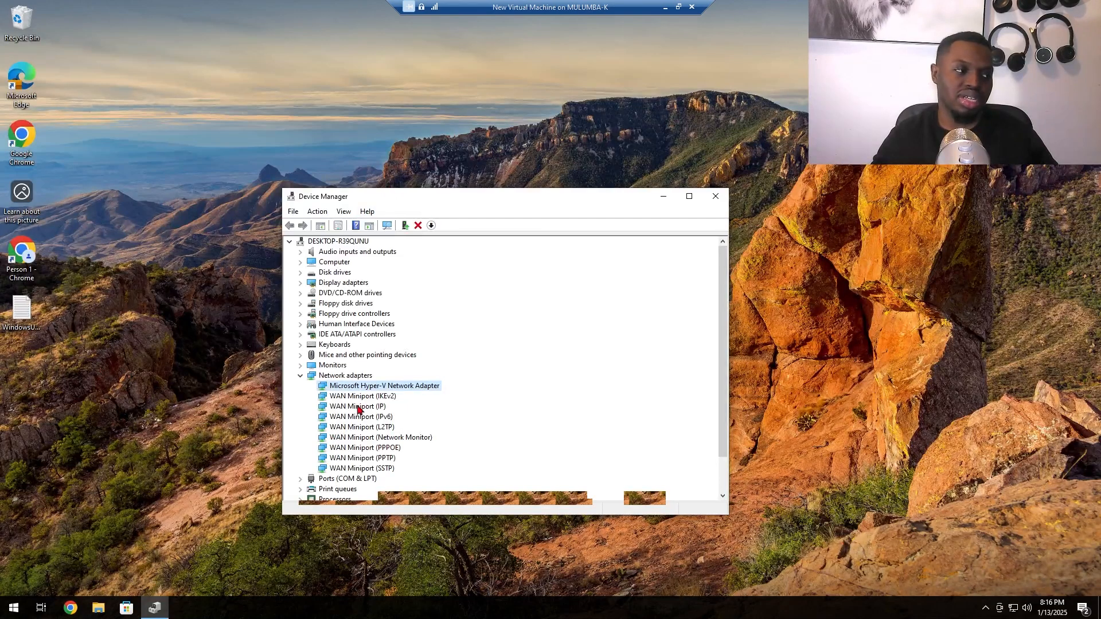
Step: Uninstall the Microsoft Hyper-V Network Adapter device and close Device Manager
{"action": "right_click", "coordinate": [372, 388]}
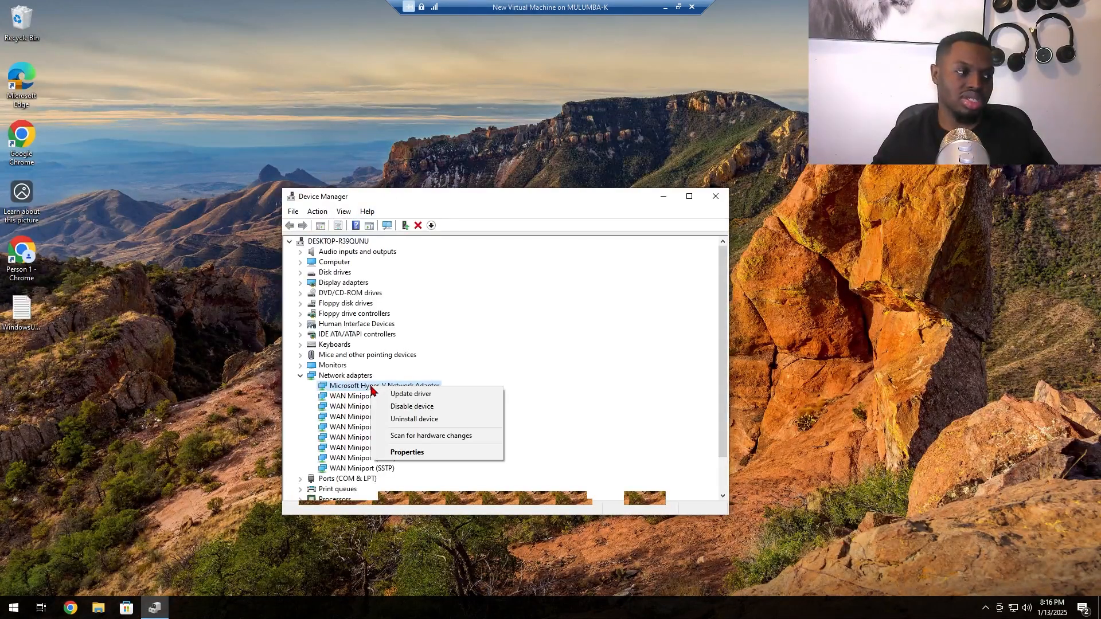
{"action": "left_click", "coordinate": [403, 420]}
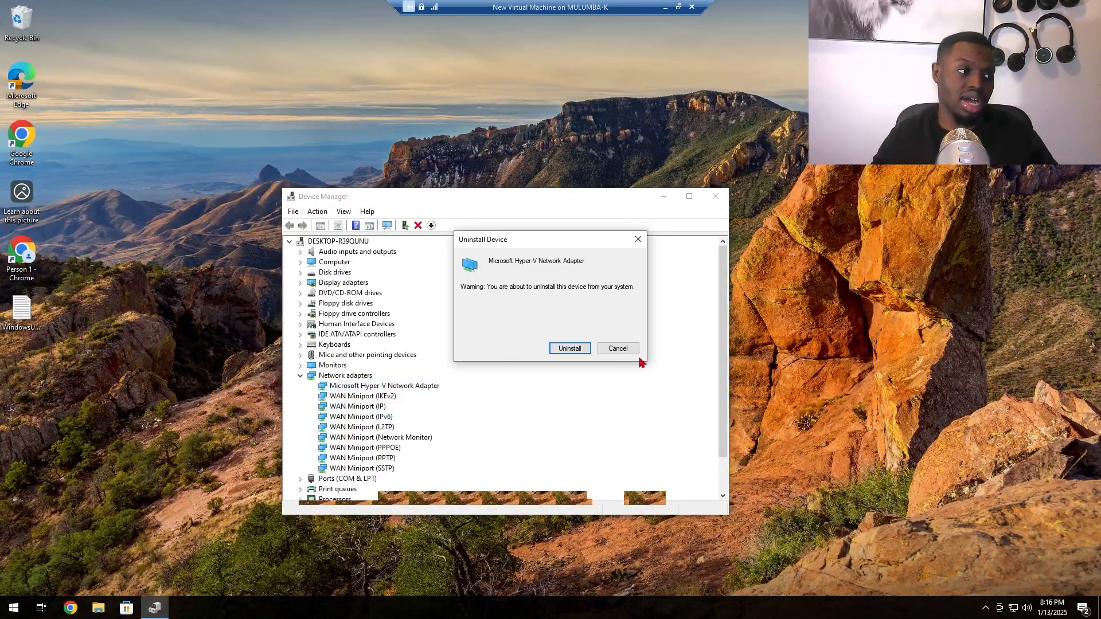
{"action": "left_click", "coordinate": [561, 352]}
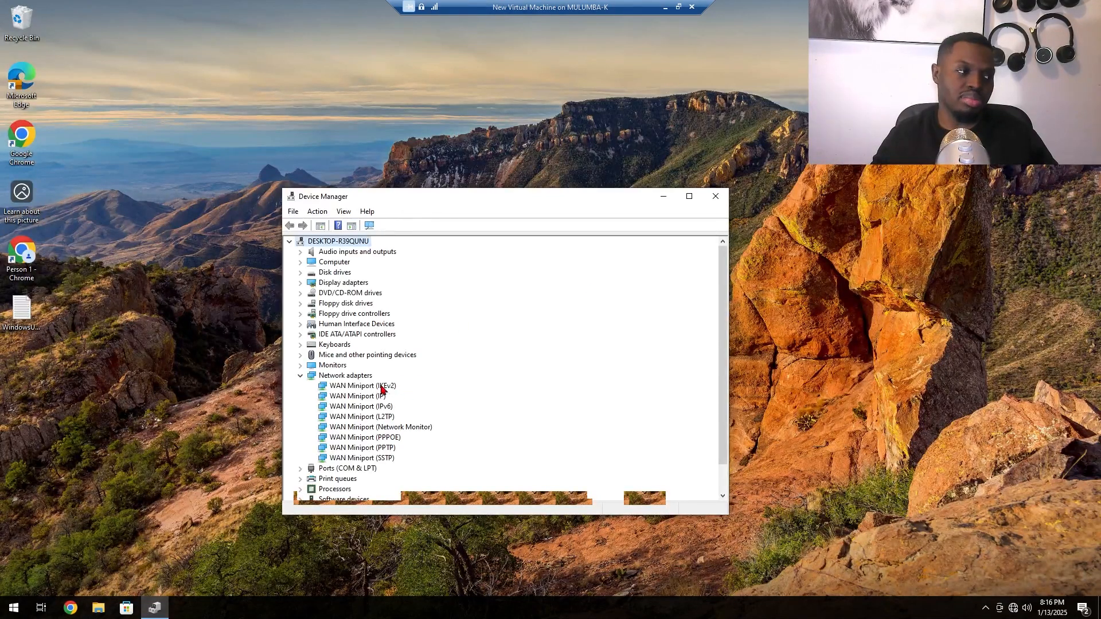
{"action": "left_click", "coordinate": [715, 197]}
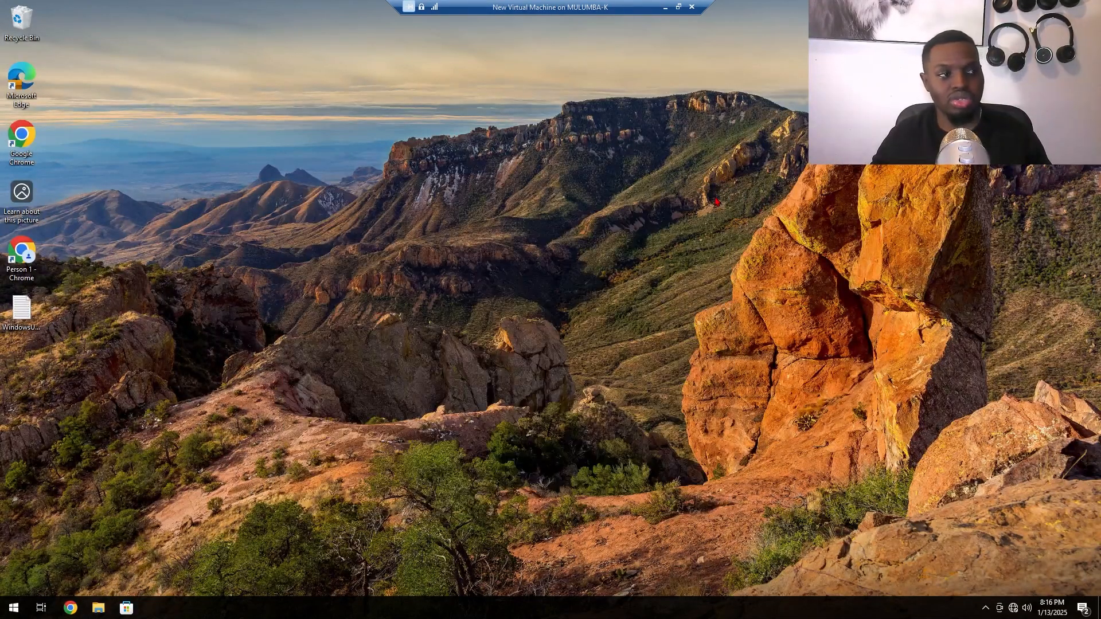
{"action": "right_click", "coordinate": [12, 608]}
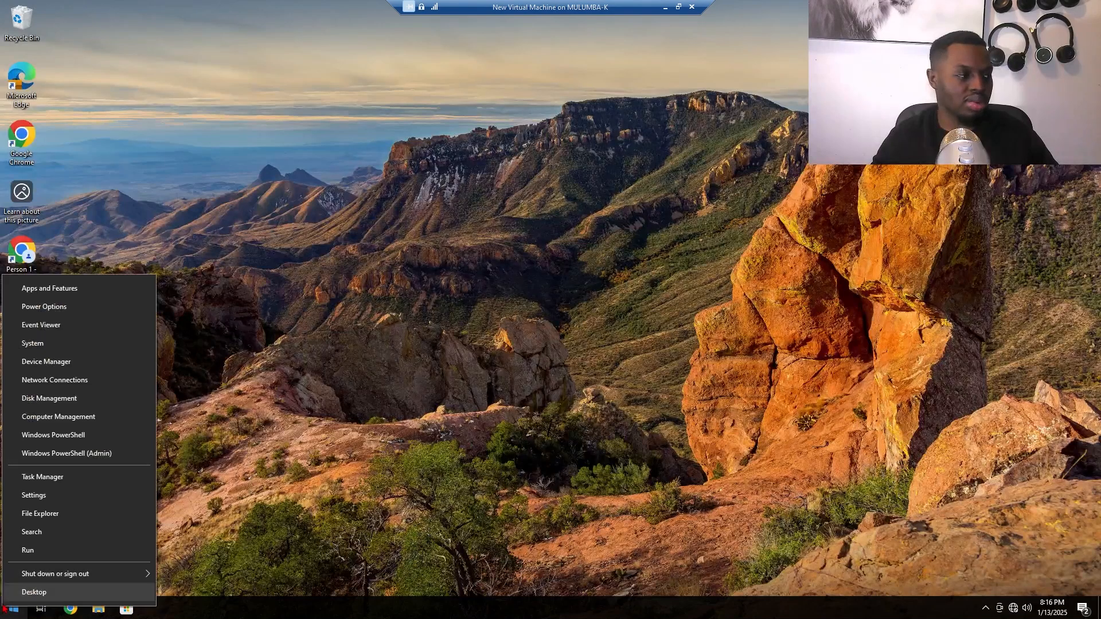
{"action": "mouse_move", "coordinate": [115, 571]}
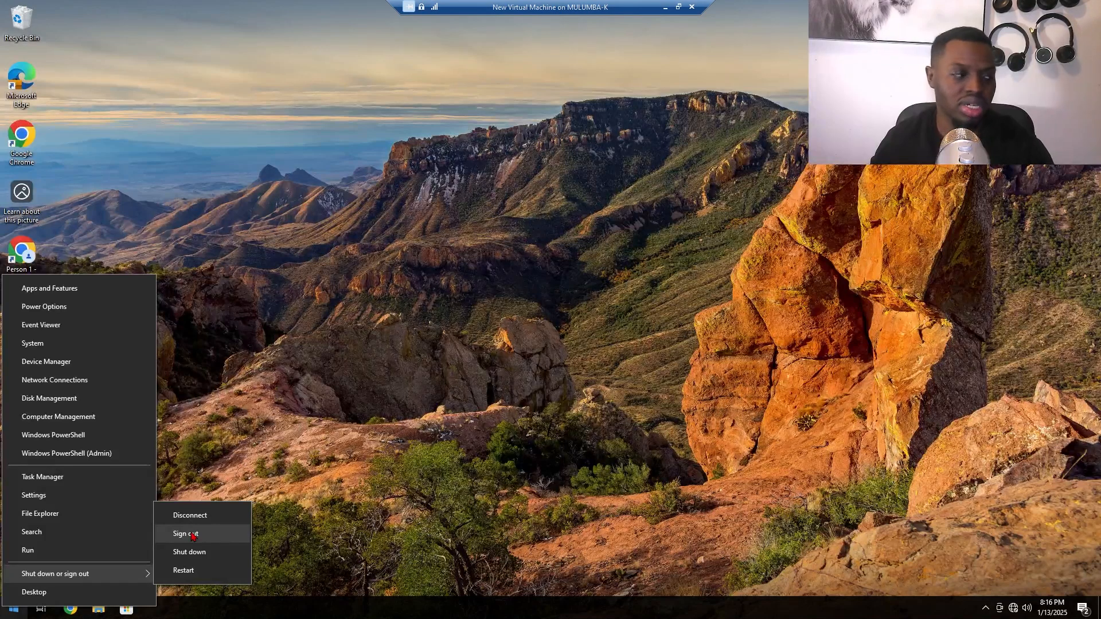
{"action": "left_click", "coordinate": [886, 395]}
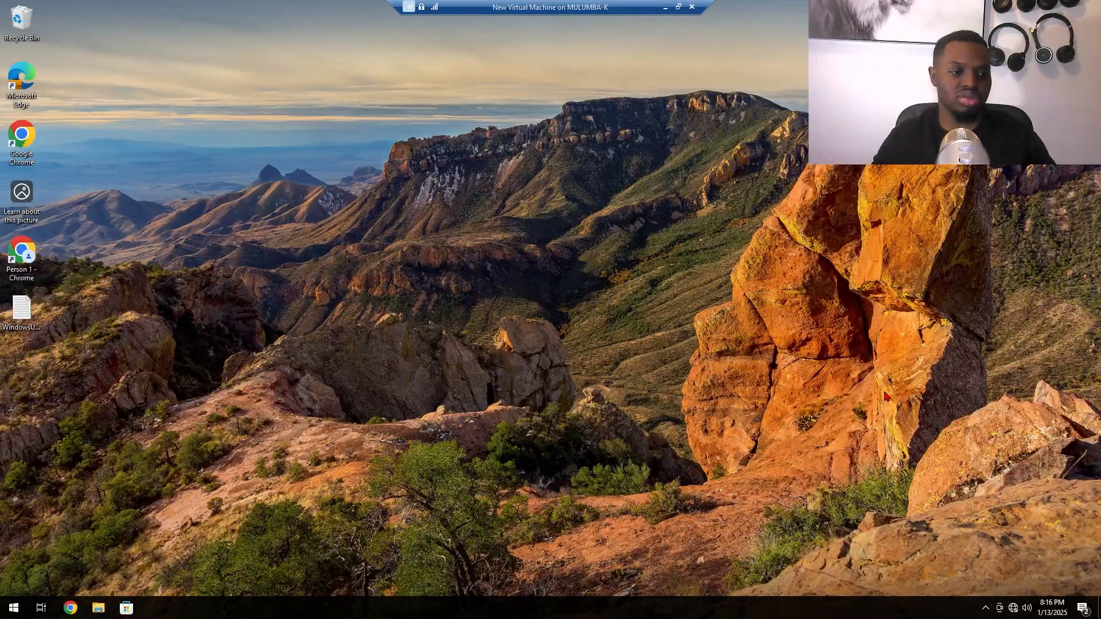